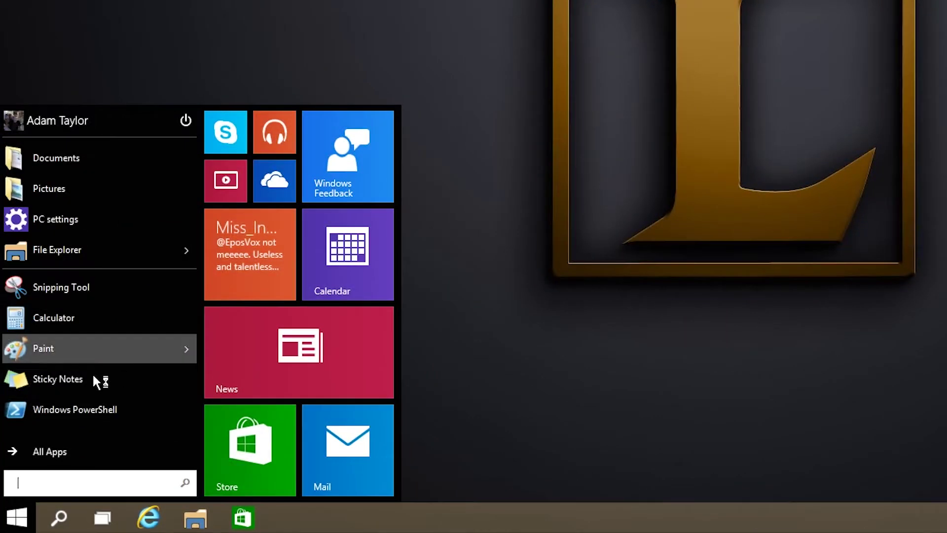
Reopen the Start menu and show the full All Apps list beside the tiles
key(Escape)
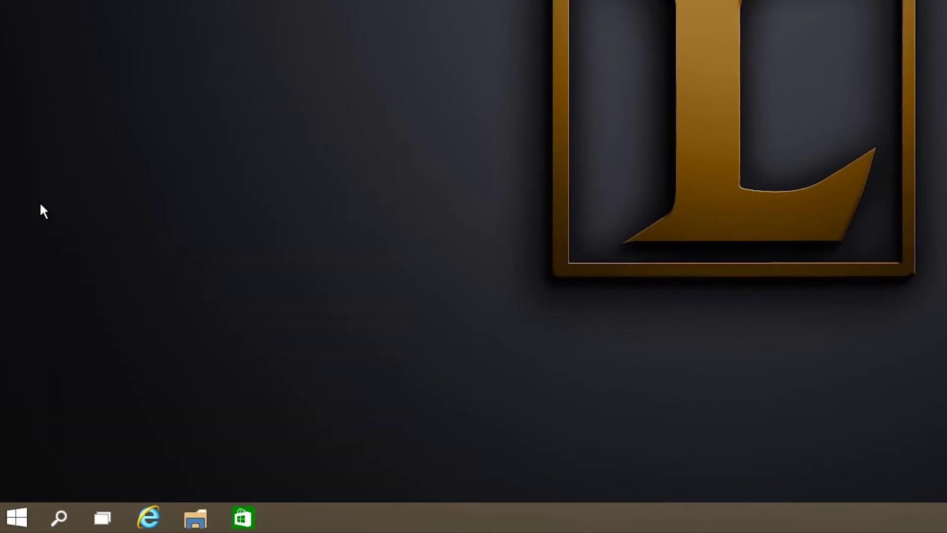
click(29, 517)
mouse_move(97, 250)
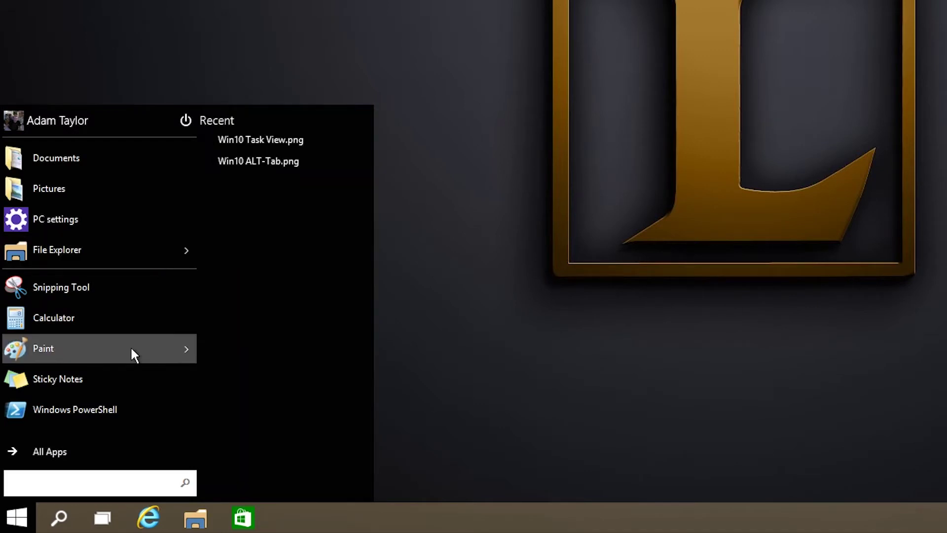
click(94, 447)
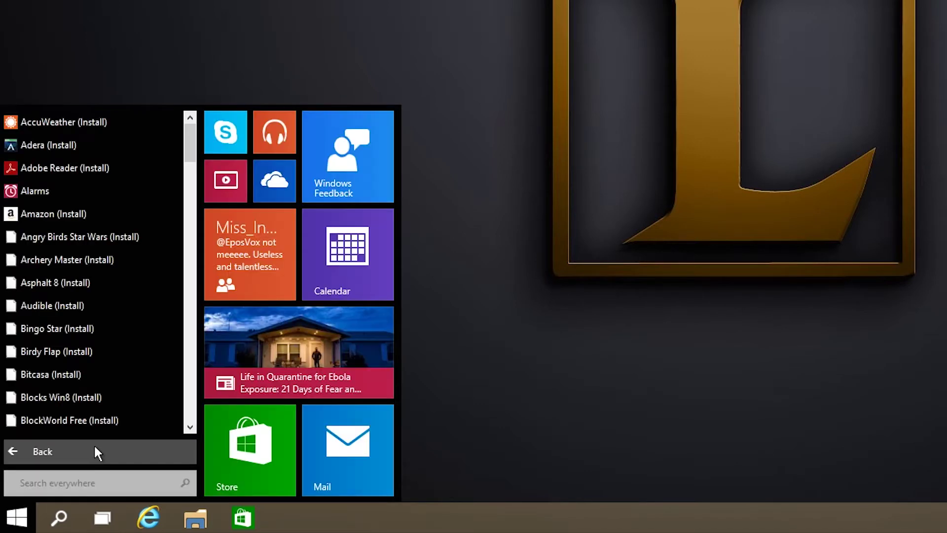
scroll(123, 347, down, 3)
scroll(123, 347, down, 4)
scroll(94, 249, down, 3)
scroll(94, 248, down, 5)
scroll(94, 251, down, 2)
scroll(94, 250, down, 4)
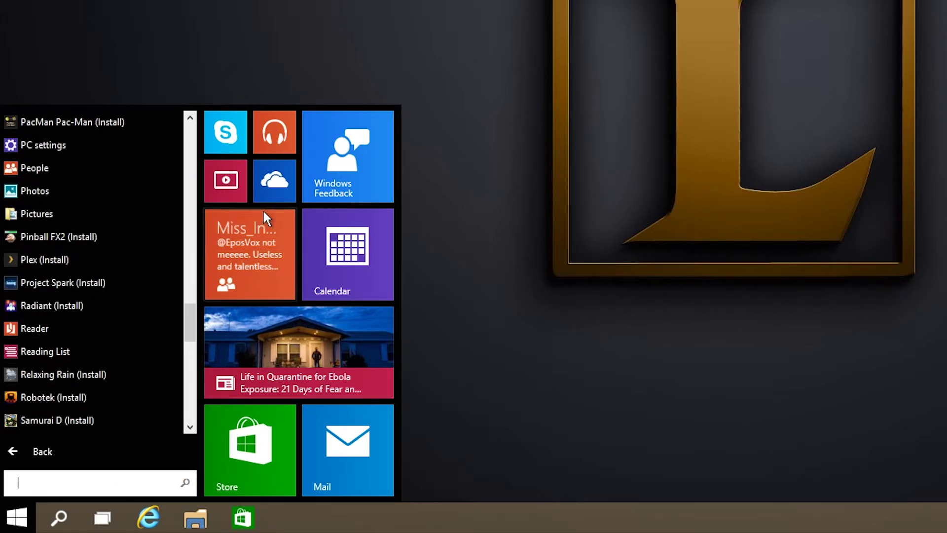
Drag Windows Feedback beside Calendar, Calendar top-left, Mail beneath it, Life in Quarantine news tile to the side
mouse_move(378, 131)
mouse_down()
mouse_move(276, 224)
mouse_move(314, 205)
mouse_up()
drag(359, 180, 254, 276)
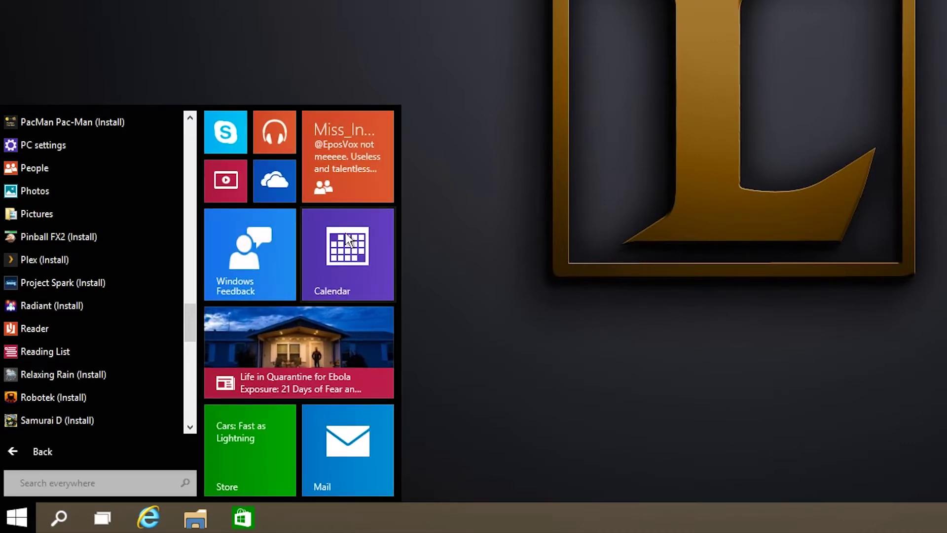
drag(345, 249, 299, 167)
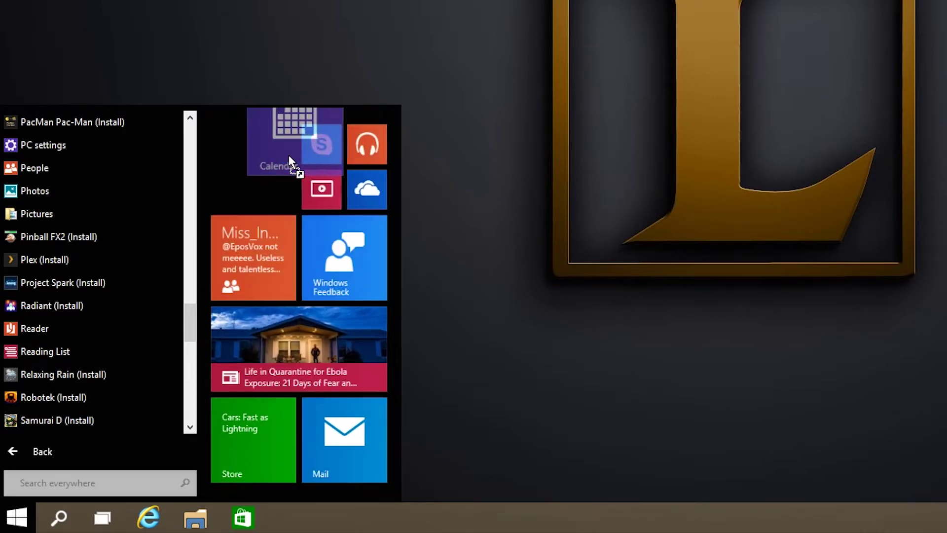
drag(305, 459, 254, 276)
mouse_move(317, 419)
mouse_down()
mouse_move(513, 261)
mouse_move(496, 177)
mouse_move(482, 175)
mouse_up()
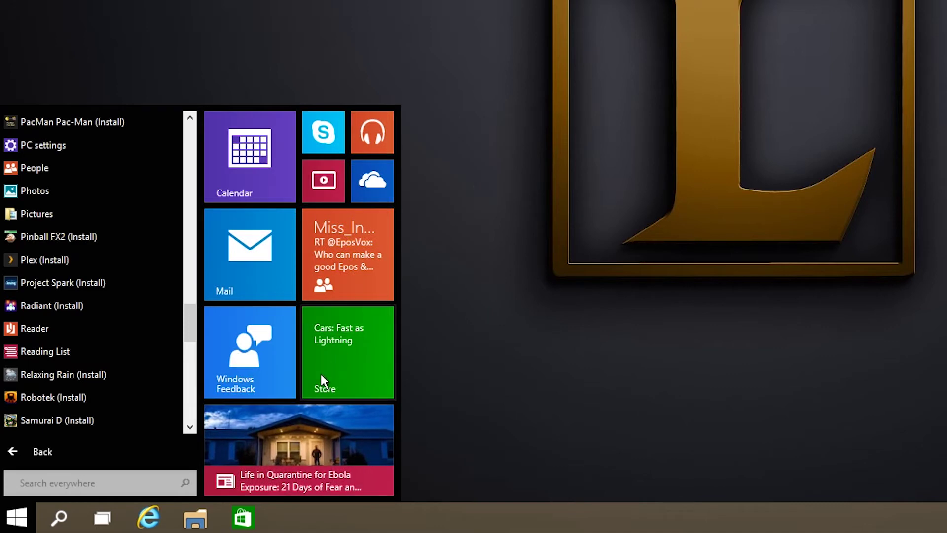
scroll(127, 348, down, 2)
scroll(127, 349, down, 4)
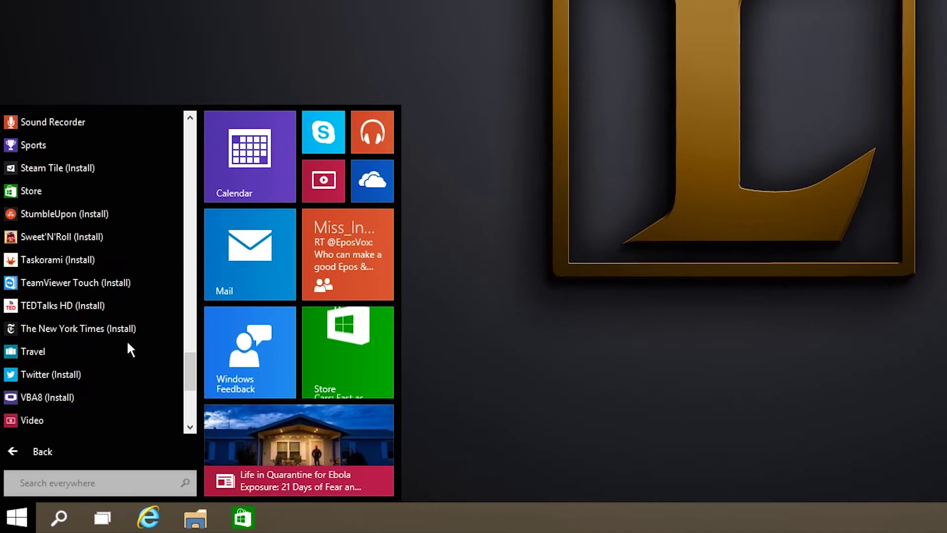
scroll(127, 344, down, 3)
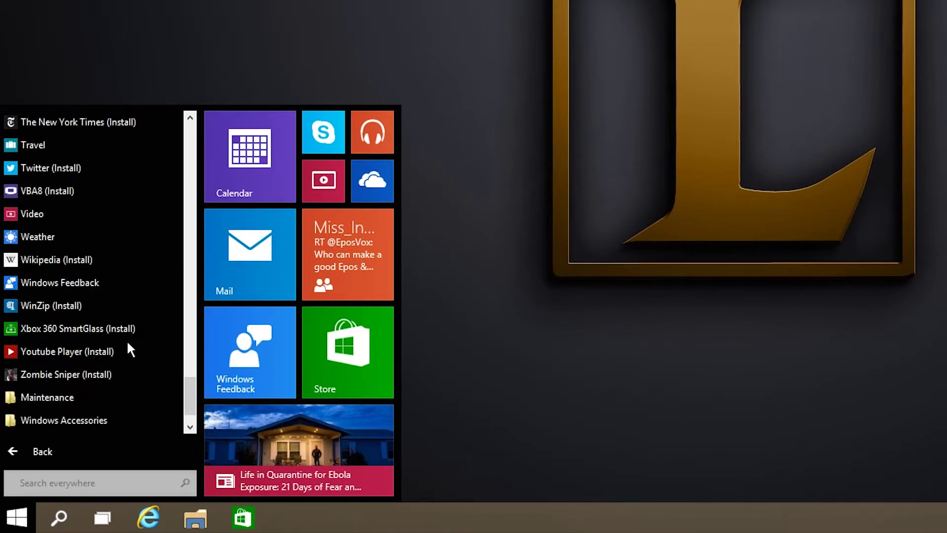
Pin YouTube Player, Halo: Spartan Assault, Dungeon Hunter 4 and Facebook from All Apps as Start tiles
mouse_move(28, 354)
mouse_down()
mouse_move(391, 262)
mouse_move(437, 173)
mouse_up()
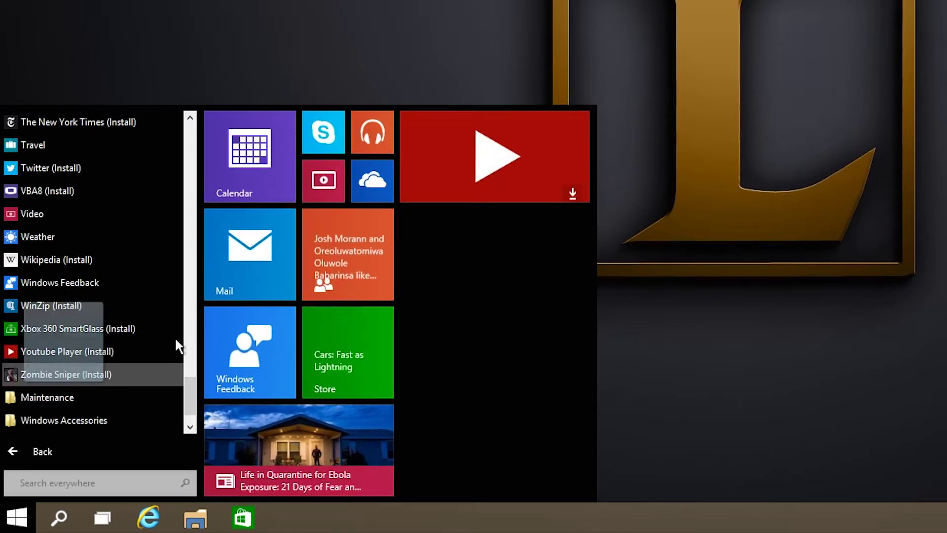
drag(259, 325, 524, 243)
scroll(61, 359, up, 4)
scroll(64, 359, up, 4)
scroll(62, 358, up, 2)
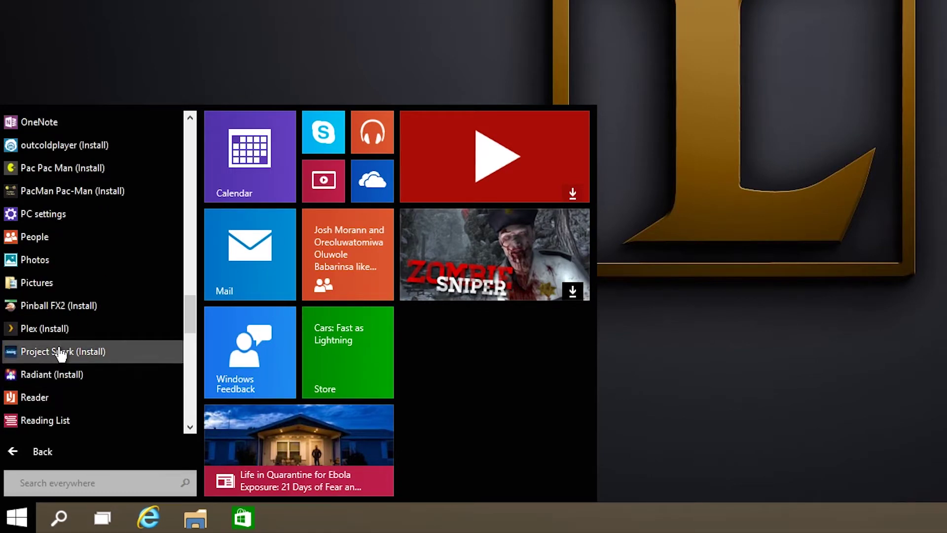
drag(206, 356, 479, 361)
scroll(104, 403, up, 4)
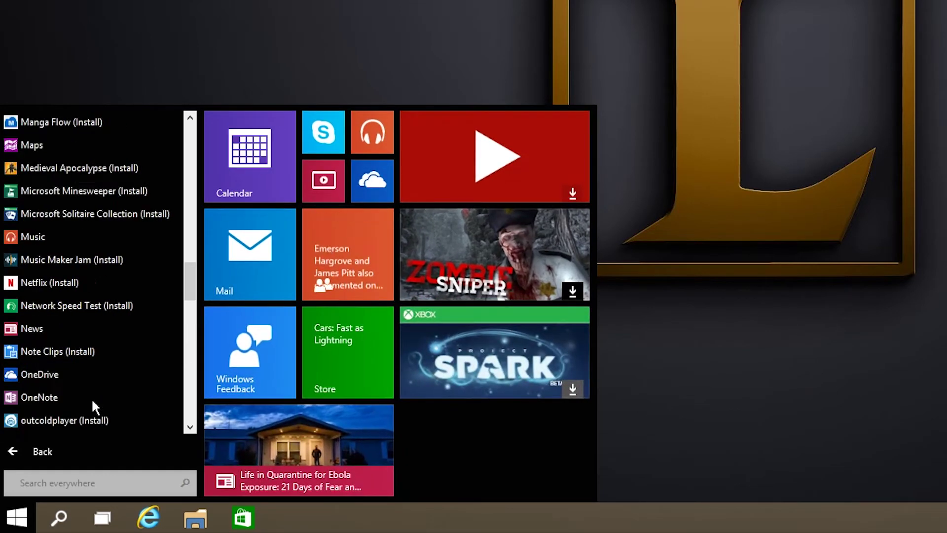
scroll(91, 397, up, 4)
drag(77, 170, 438, 393)
scroll(123, 302, up, 4)
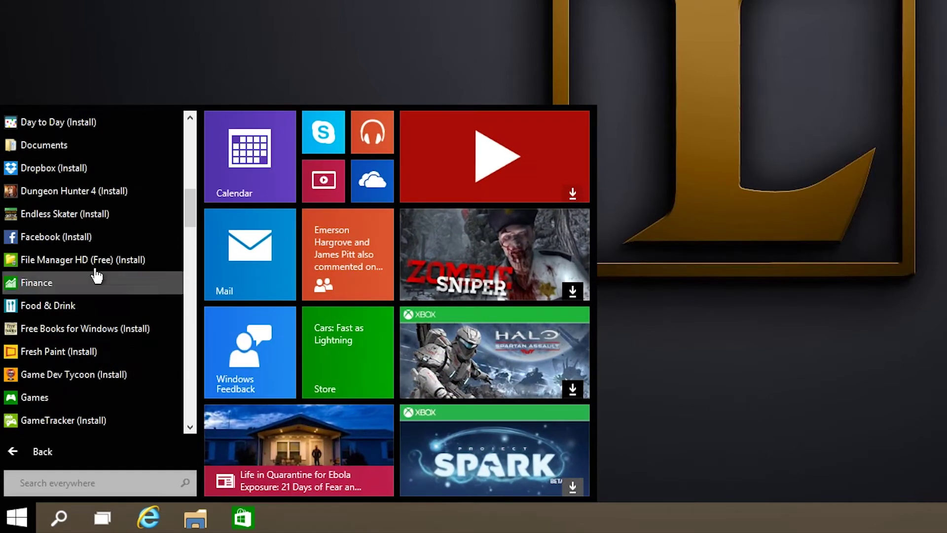
drag(74, 190, 650, 193)
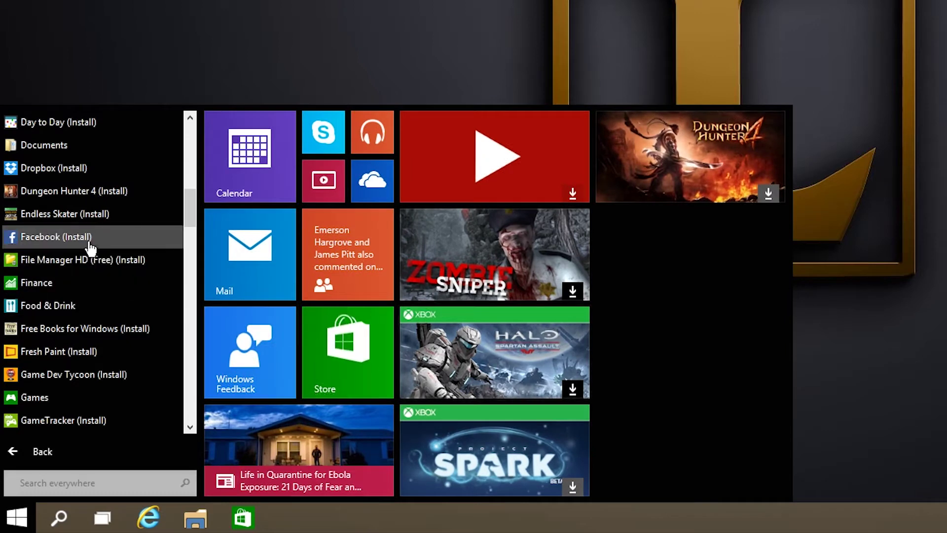
drag(91, 241, 596, 289)
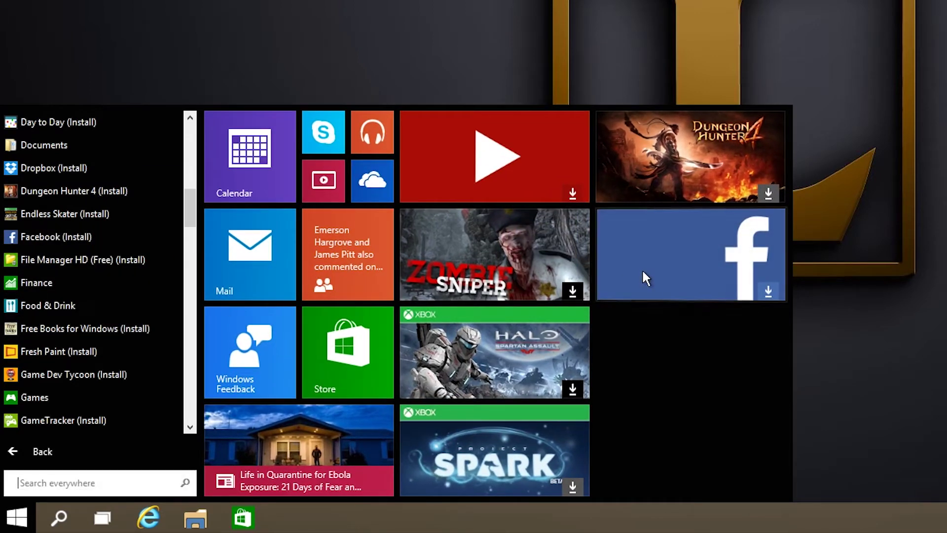
Resize the Facebook and YouTube tiles to Medium from their context menus
right_click(642, 275)
mouse_move(679, 315)
click(567, 334)
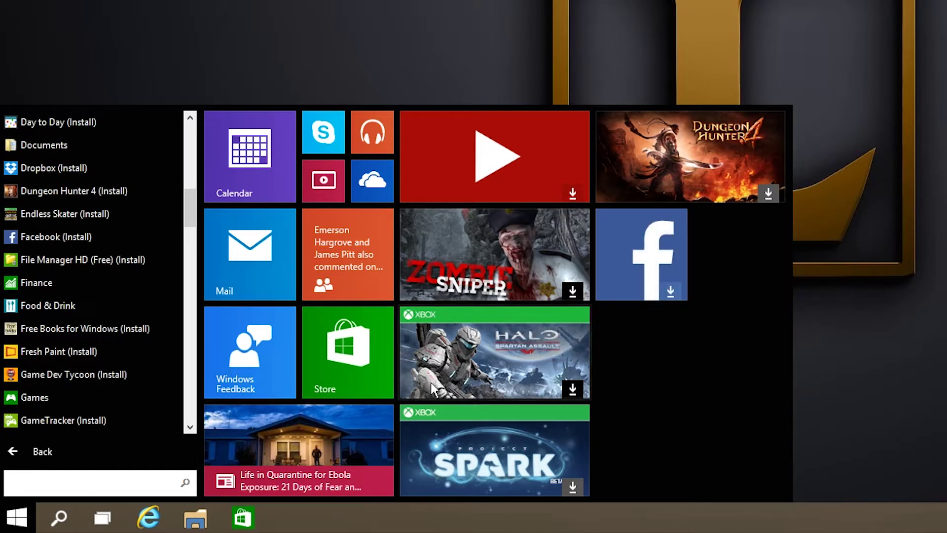
right_click(516, 175)
mouse_move(563, 221)
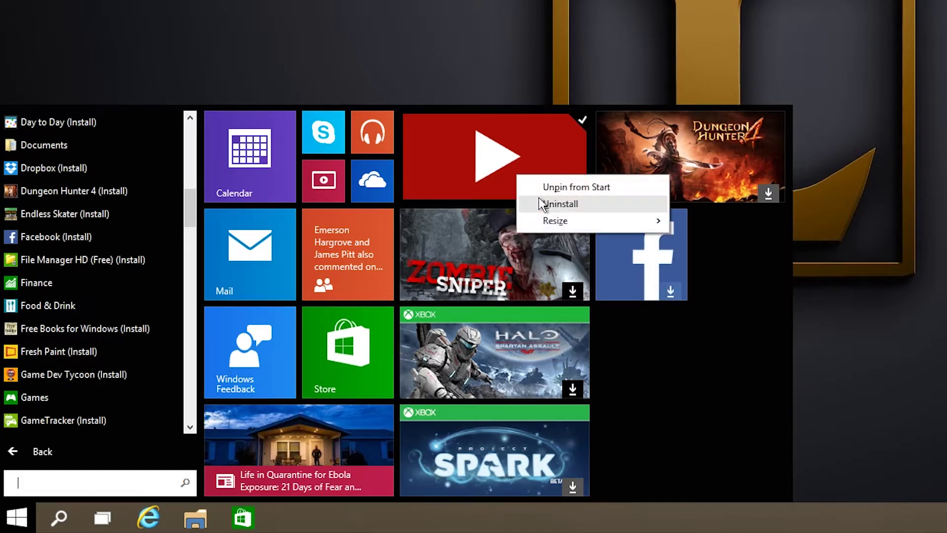
click(434, 241)
text(cmd)
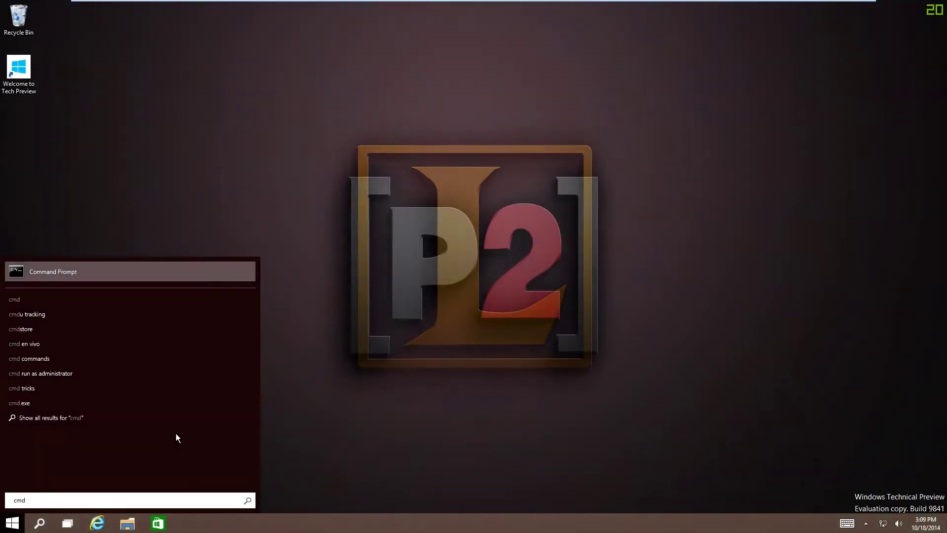
Launch Command Prompt from search, paste the test sentence again and run it as a command
key(Return)
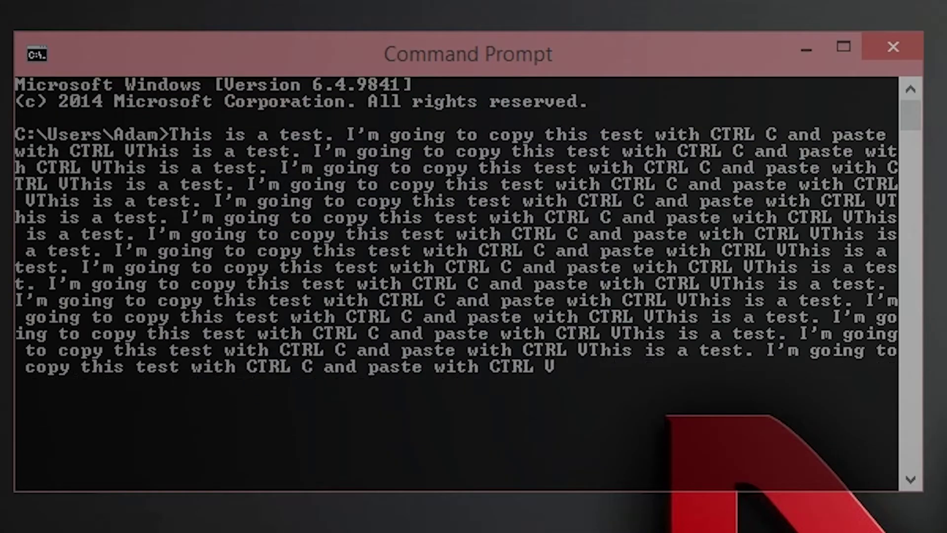
key(ctrl+v)
key(ctrl+v)
key(ctrl+v)
key(ctrl+v)
key(ctrl+v)
key(ctrl+v)
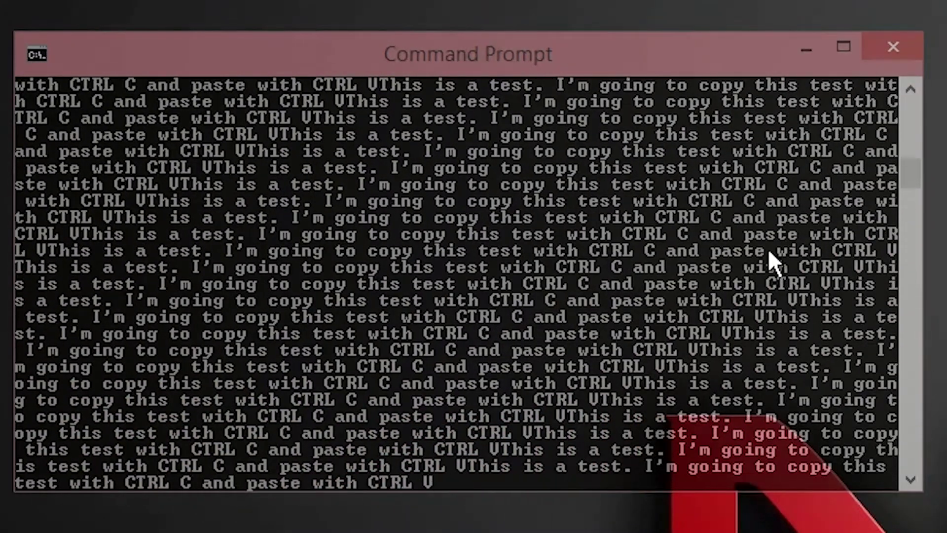
key(Return)
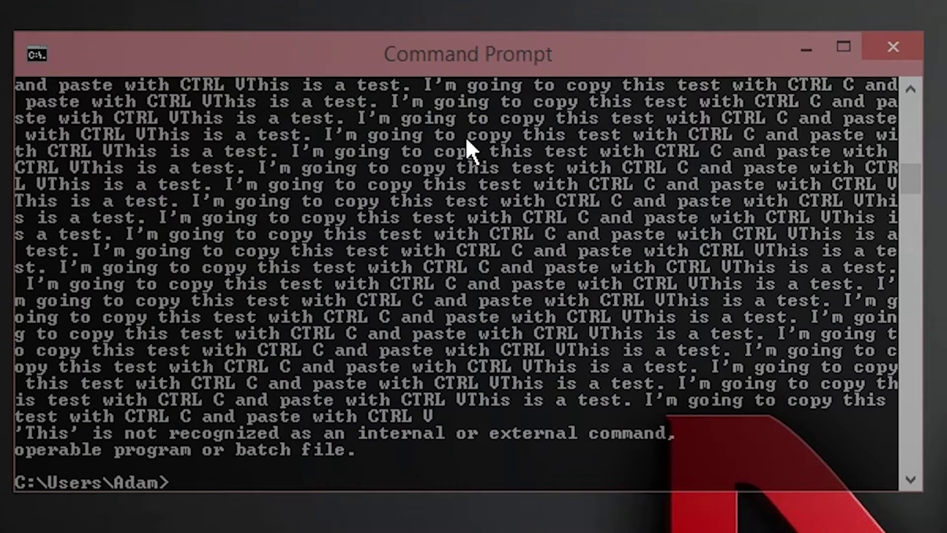
In Command Prompt Properties' Experimental settings, raise the console window opacity with the slider
right_click(470, 45)
click(556, 318)
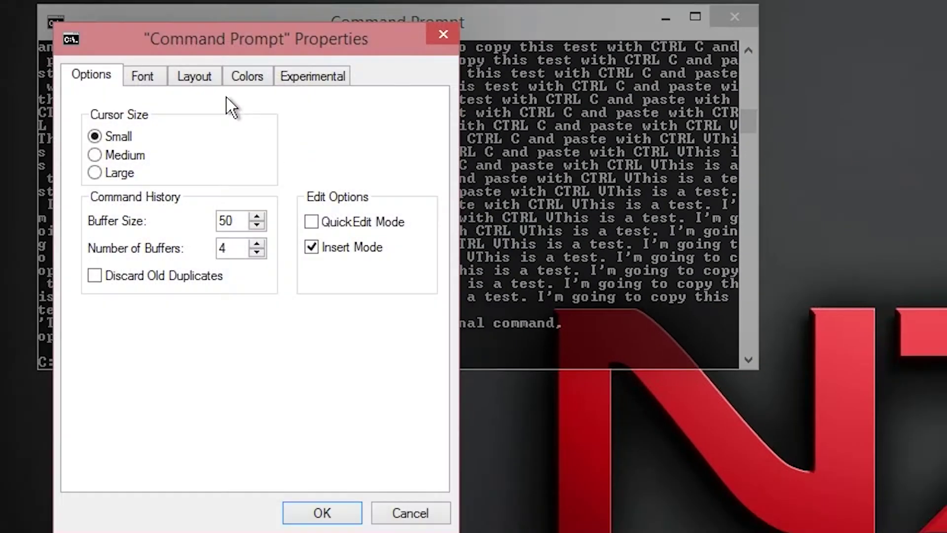
click(282, 82)
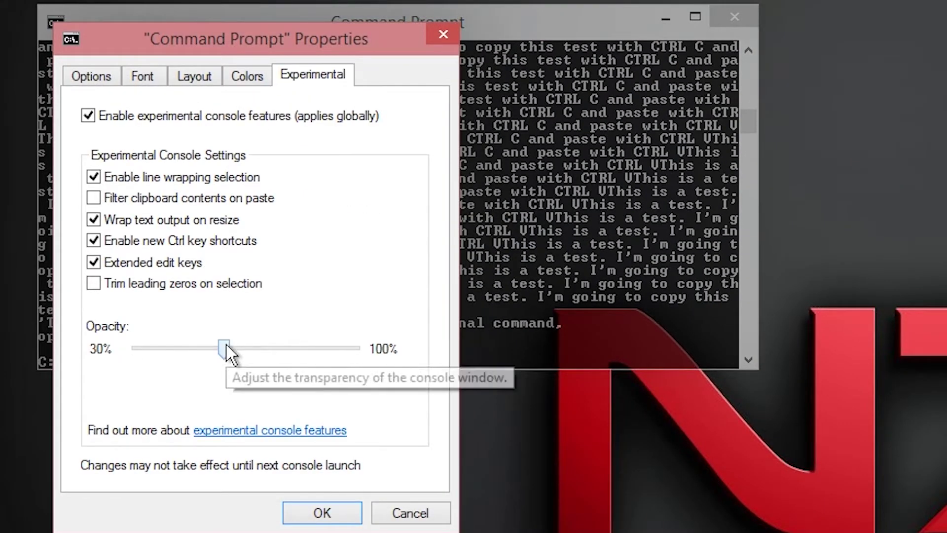
drag(225, 350, 428, 348)
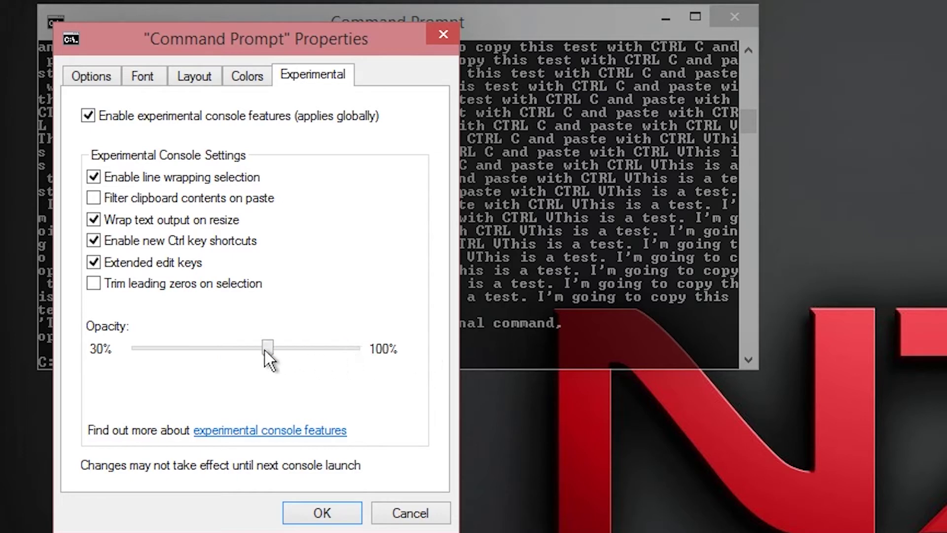
drag(272, 348, 320, 348)
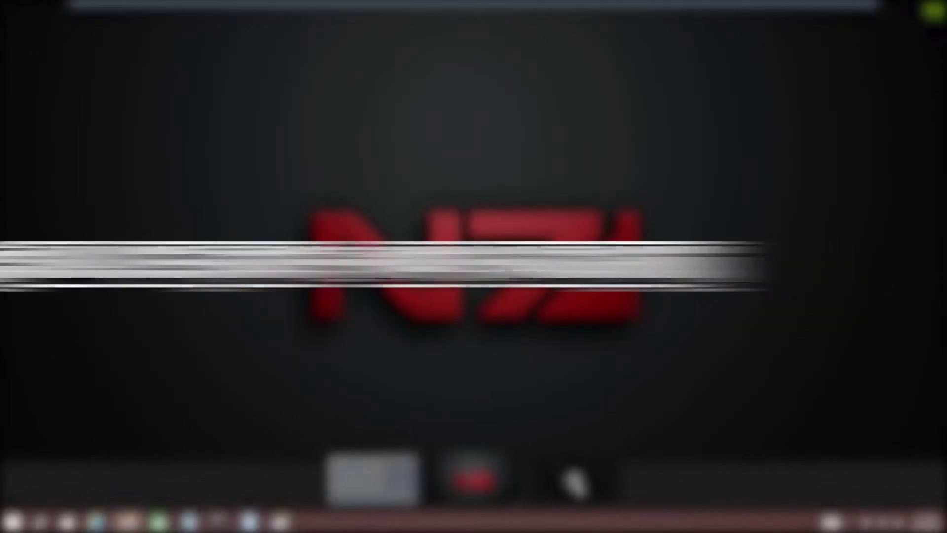
Add virtual desktops up to five, switch to the Paint/IE/Command Prompt desktop and cycle its windows
click(570, 479)
click(629, 480)
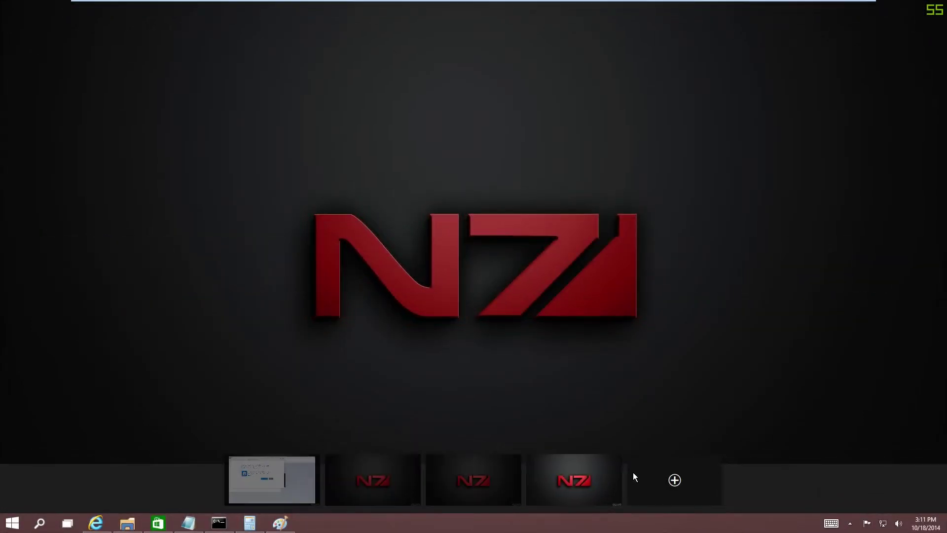
click(672, 480)
click(352, 473)
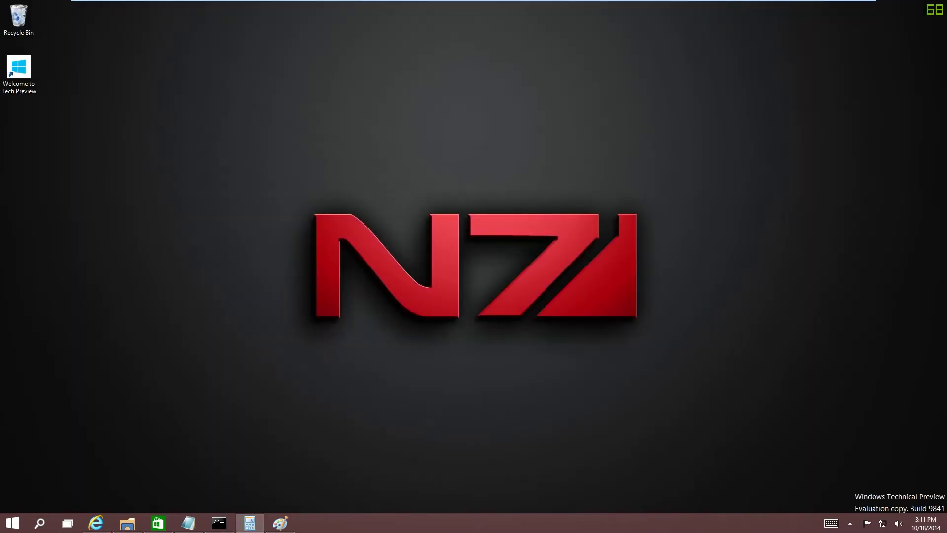
click(218, 524)
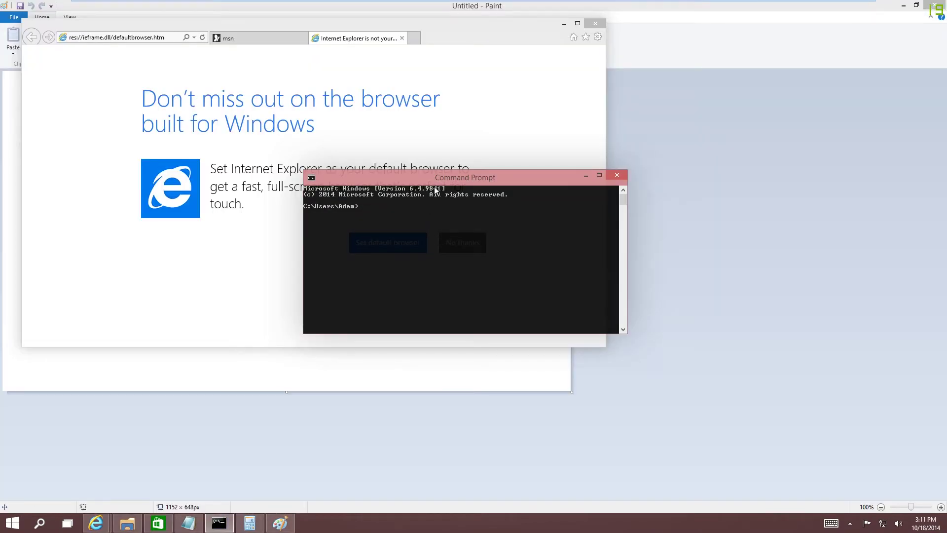
mouse_move(436, 190)
mouse_down()
mouse_move(946, 186)
mouse_move(427, 204)
mouse_up()
key(alt+Tab)
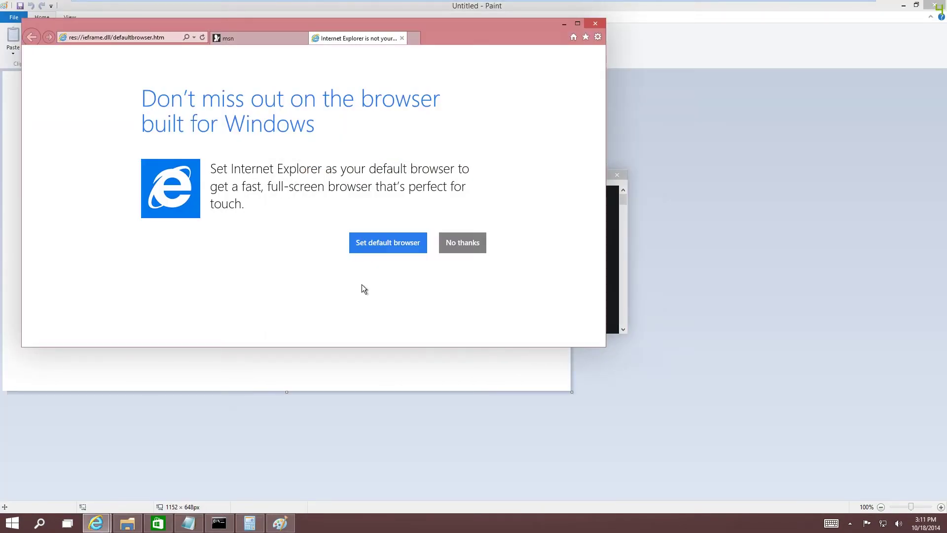
Switch to the empty second desktop via Task View and launch Windows PowerShell from Start
key(super+Tab)
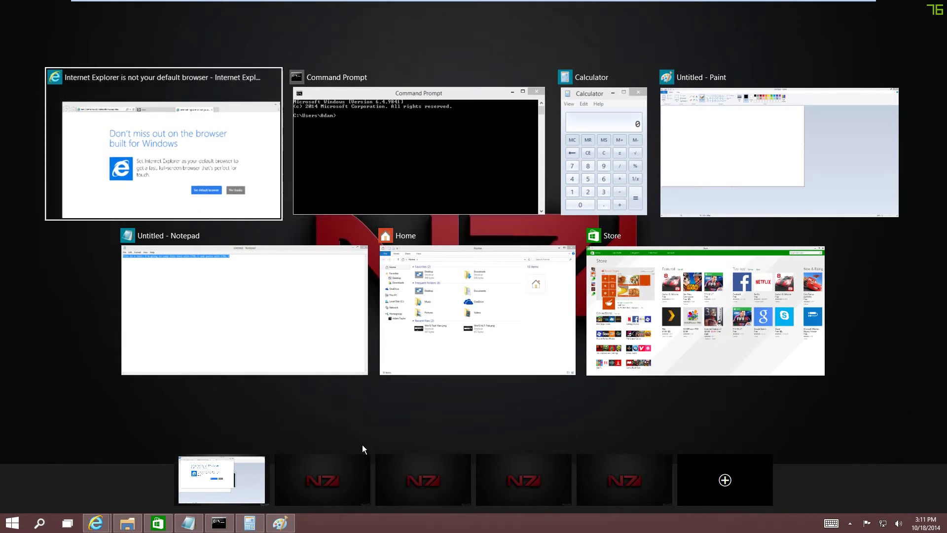
click(342, 487)
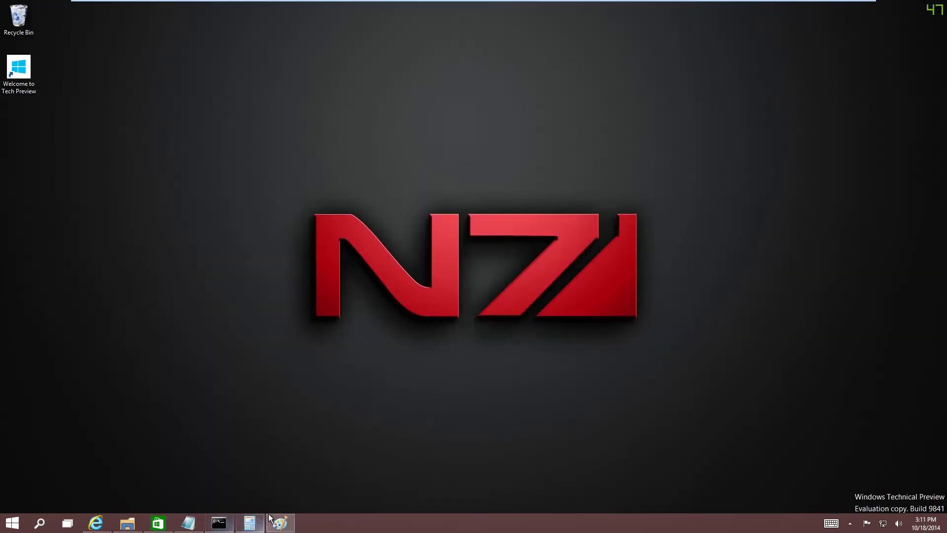
click(54, 453)
click(22, 527)
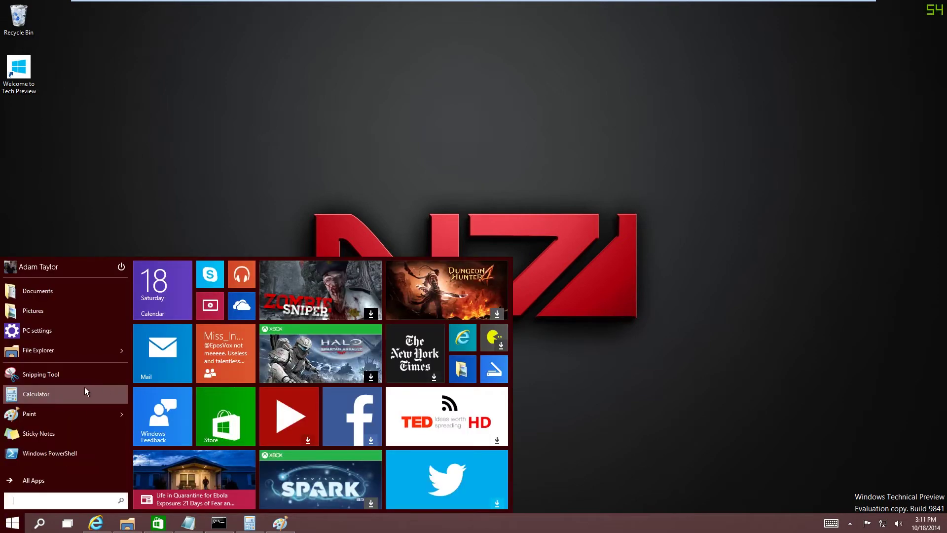
click(49, 453)
Browse All Apps, start installing Wikipedia, then bring Paint back to the front and show Task View
click(12, 524)
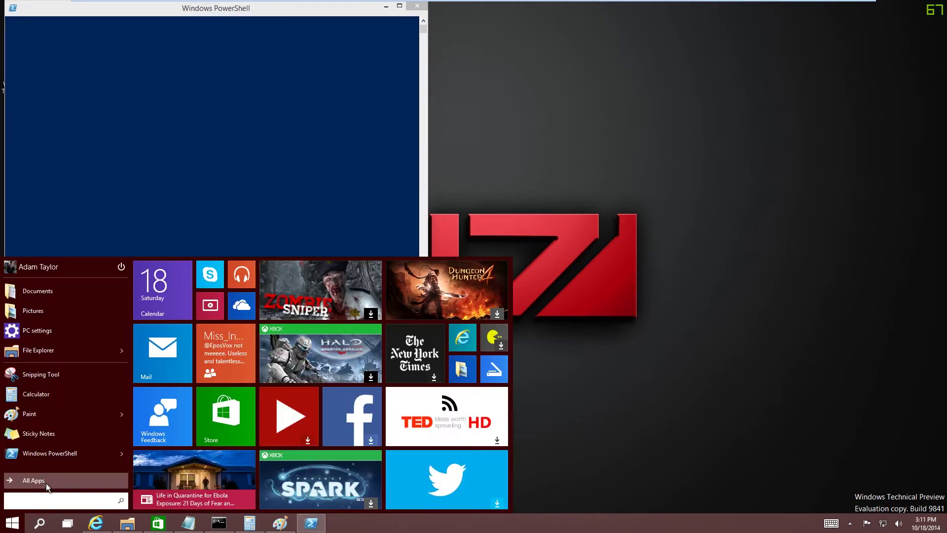
click(45, 479)
click(45, 448)
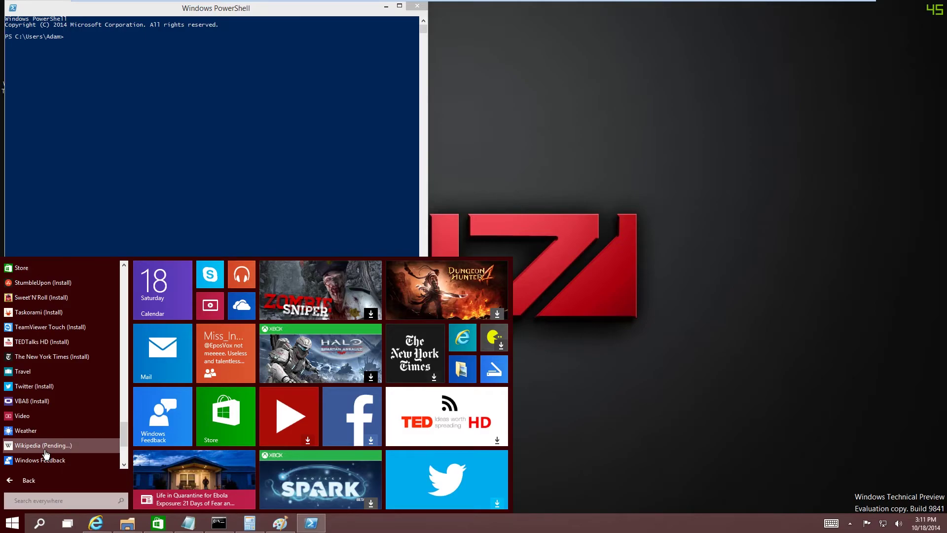
key(super+Tab)
key(Return)
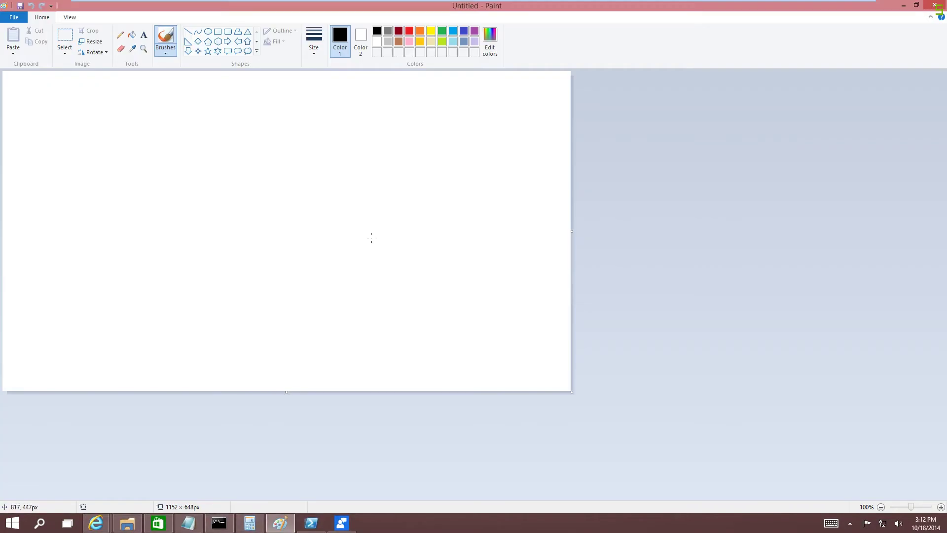
click(71, 523)
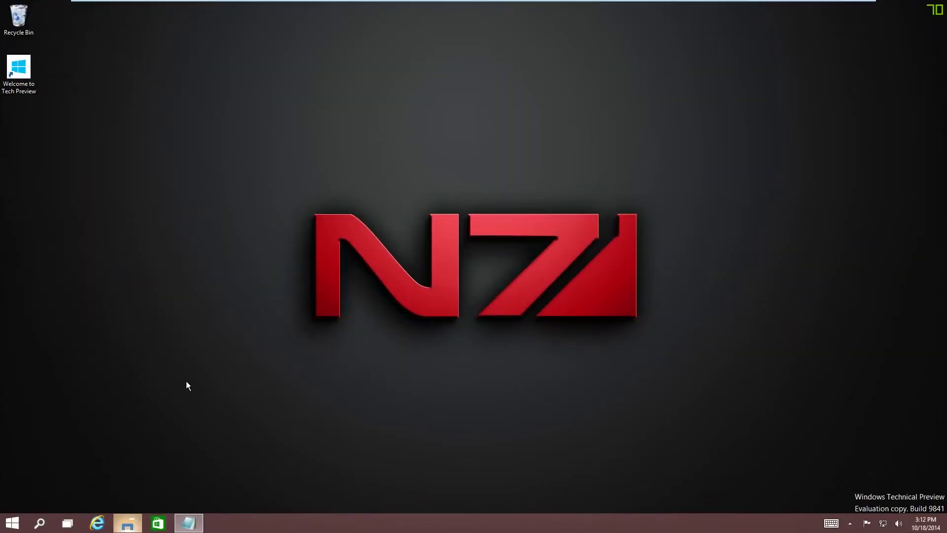
Open File Explorer to Home, select and clear all items, then visit Downloads and Desktop
key(super+e)
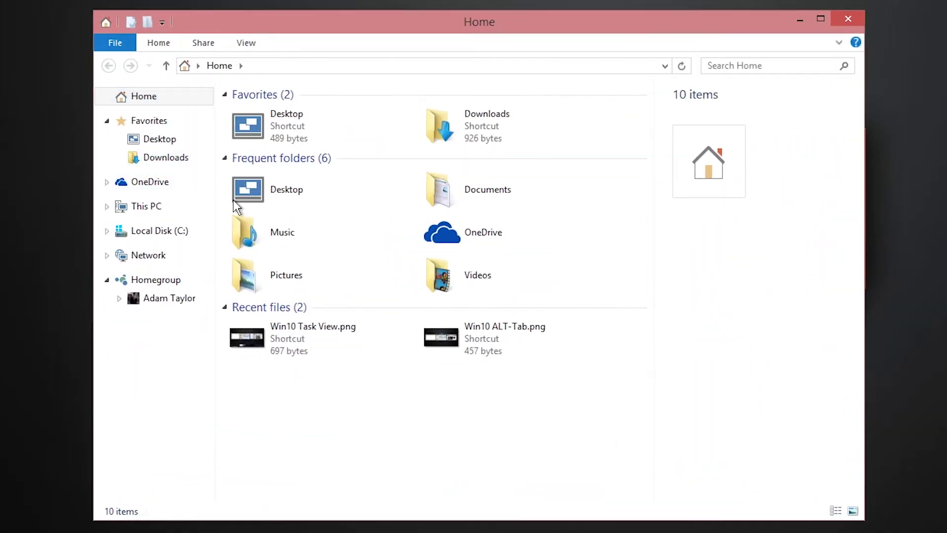
drag(513, 439, 222, 100)
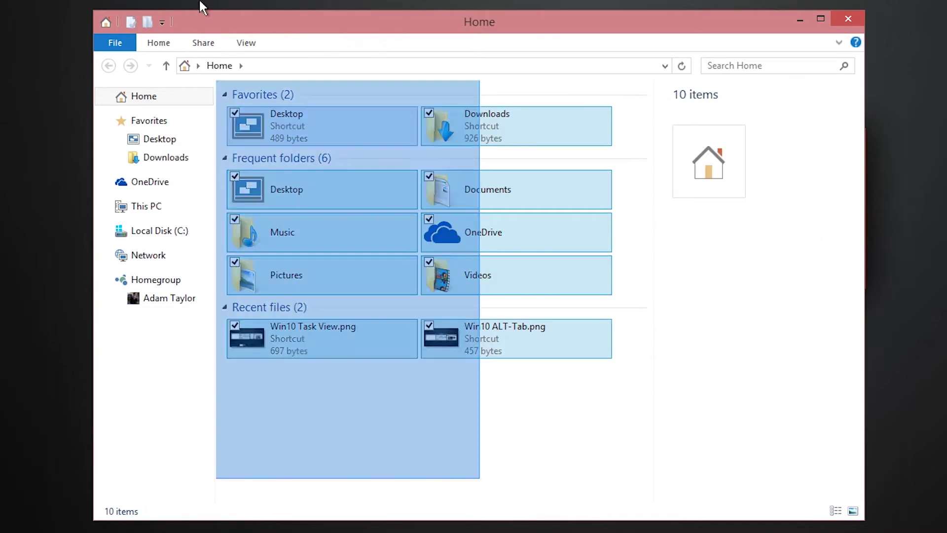
click(515, 440)
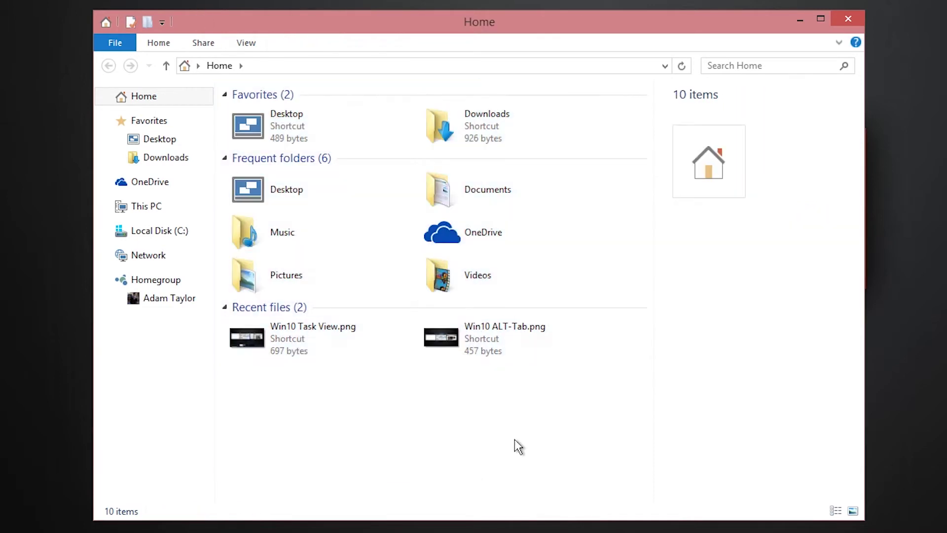
click(161, 157)
click(161, 141)
click(162, 139)
Open Libraries and the Pictures library, then return to the Home view
double_click(506, 153)
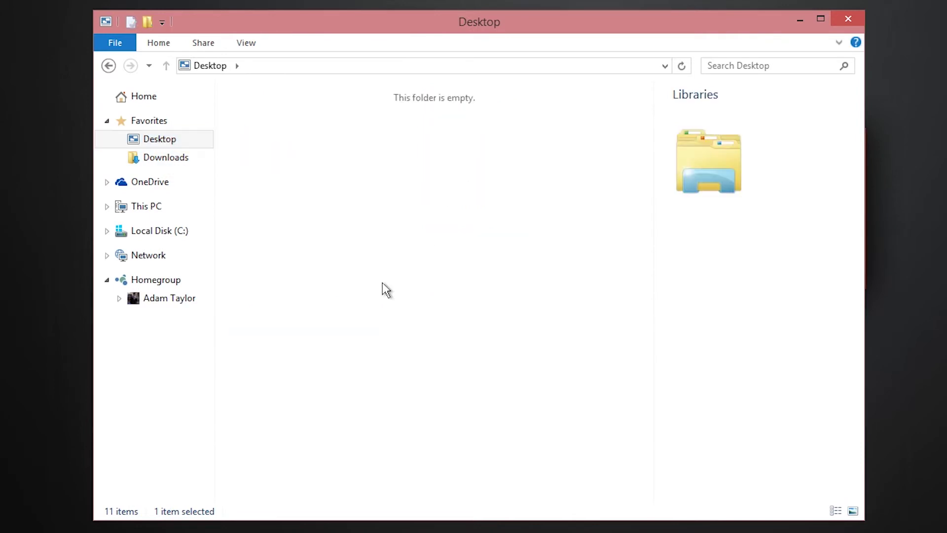
click(279, 143)
double_click(279, 137)
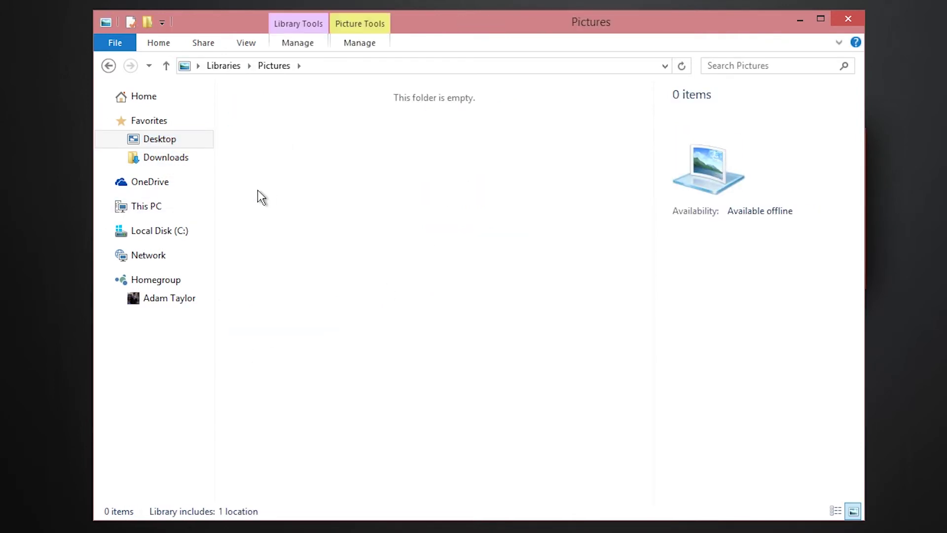
click(152, 99)
Open the recent Win10 ALT-Tab.png, dismiss the missing-shortcut message, open Pictures and go back Home
double_click(485, 350)
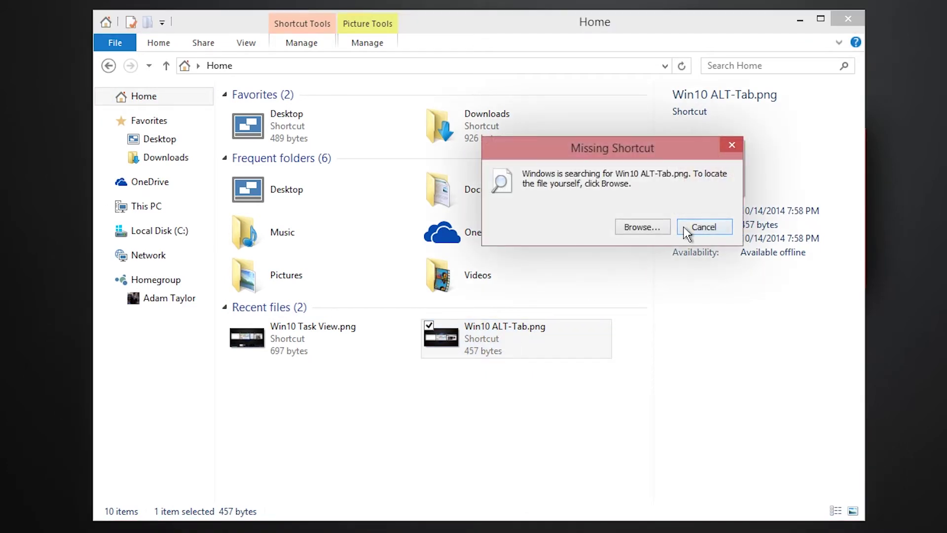
click(687, 233)
double_click(323, 287)
key(alt+Left)
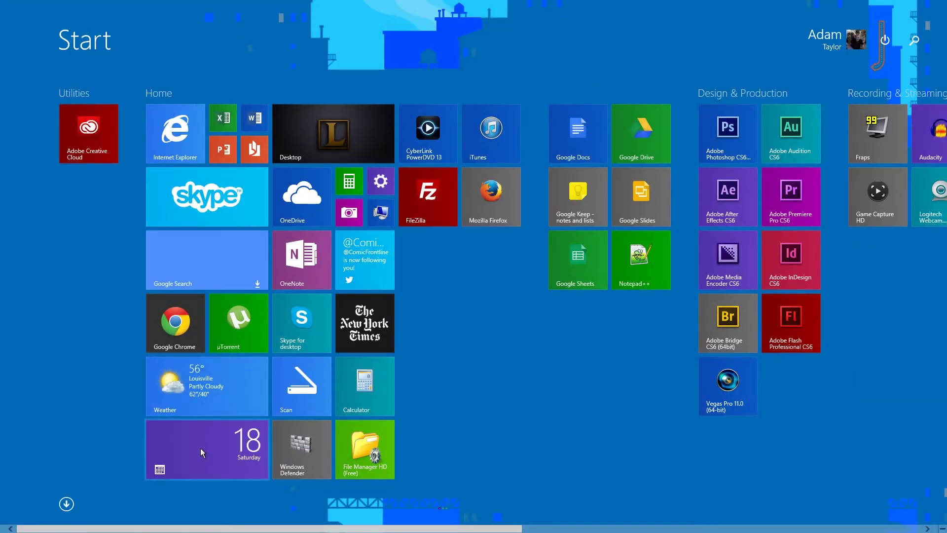
Launch Calendar from the Windows 8 Start screen, narrow the app split divider and return to Start
click(200, 448)
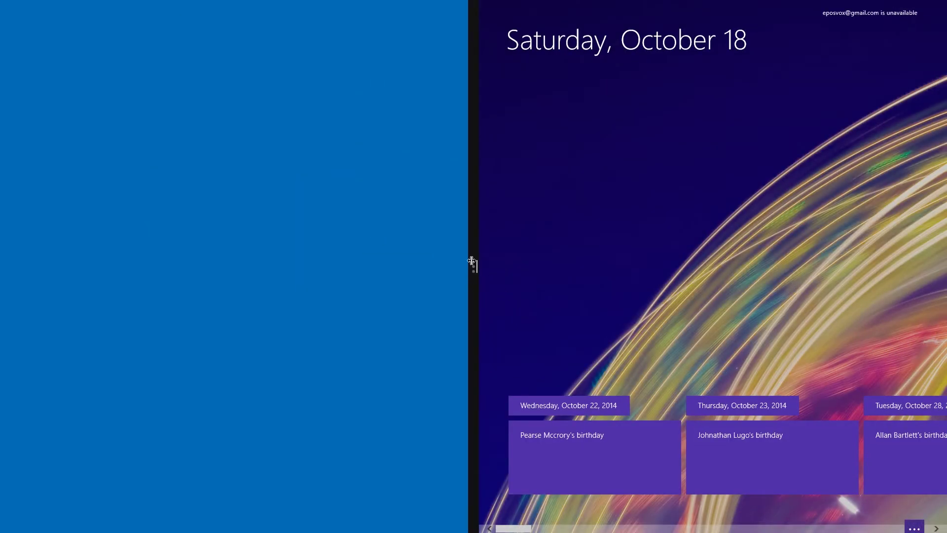
drag(474, 265, 436, 265)
key(super)
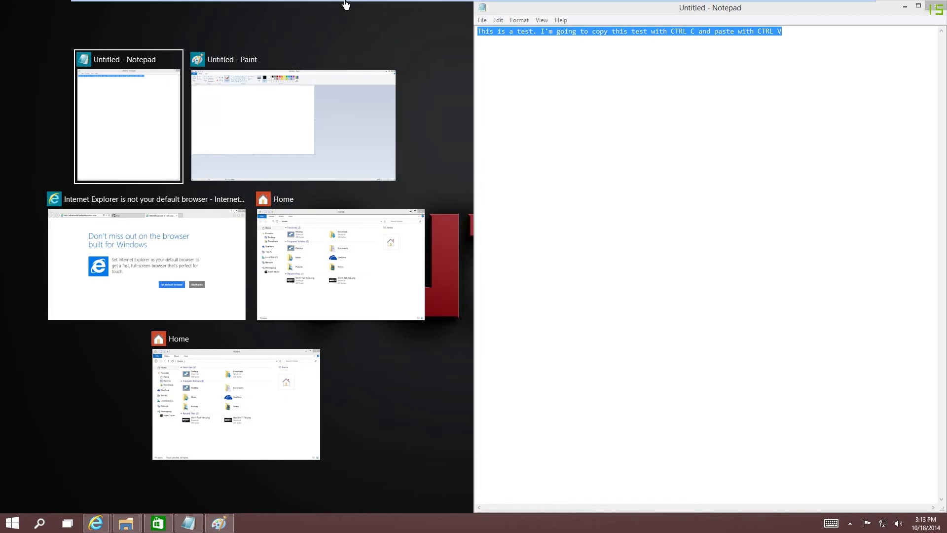
Snap Store to the left half, Home Explorer to the bottom-left quarter, then restore Store to a smaller window
click(270, 240)
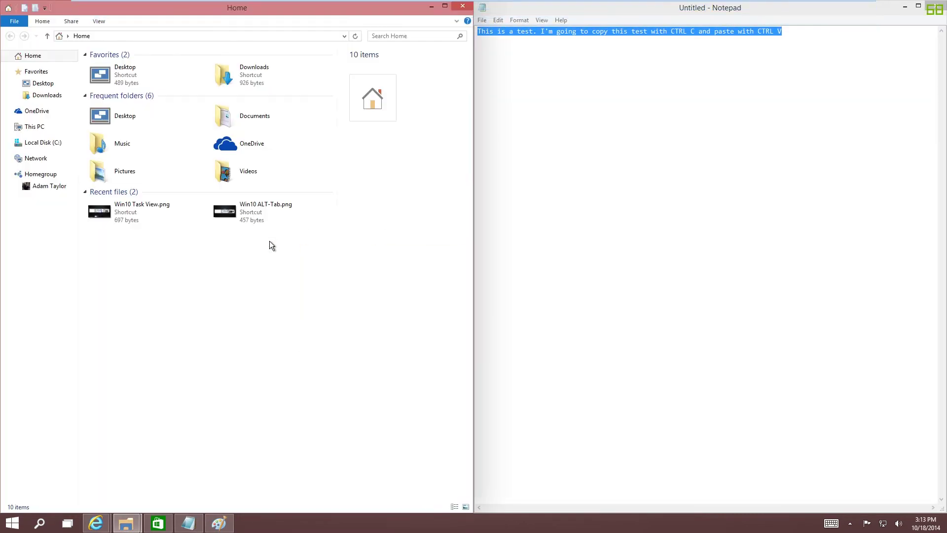
mouse_move(344, 3)
drag(60, 4, 97, 285)
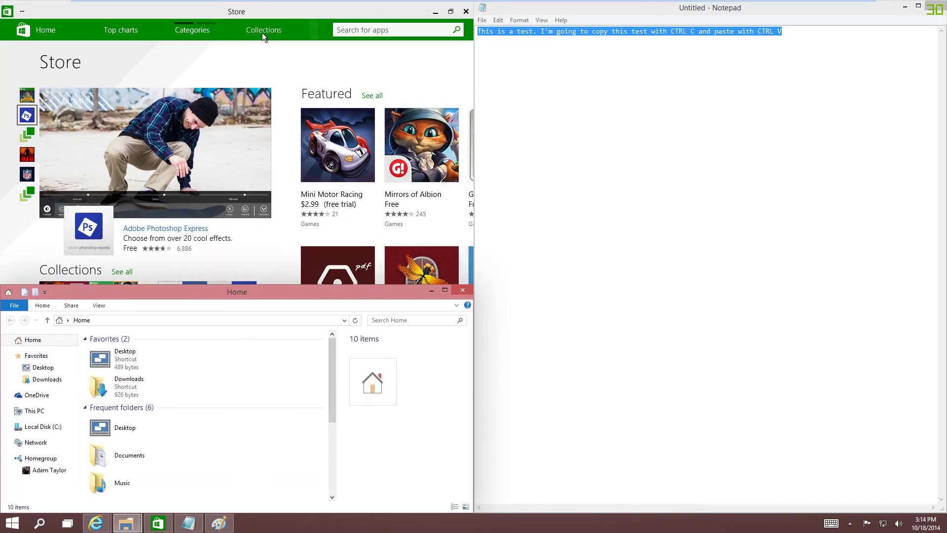
click(269, 14)
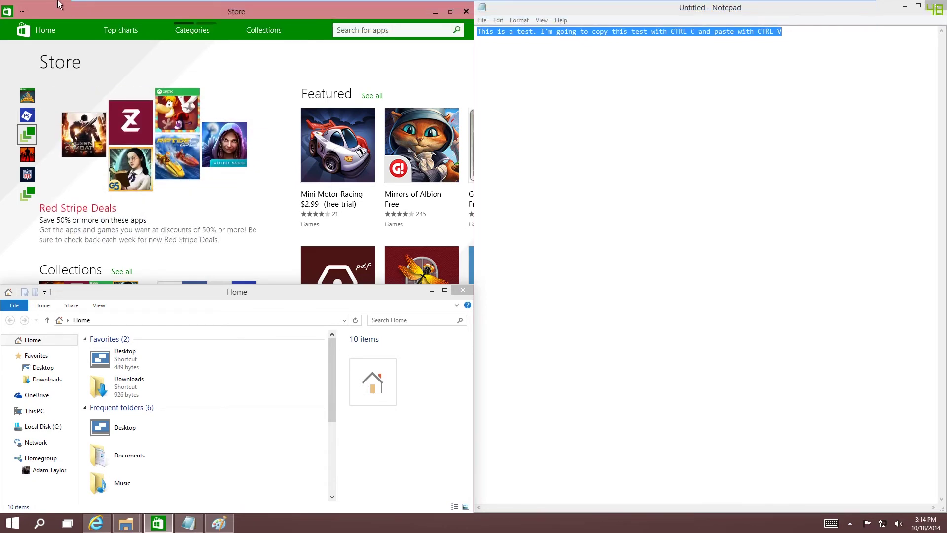
click(450, 11)
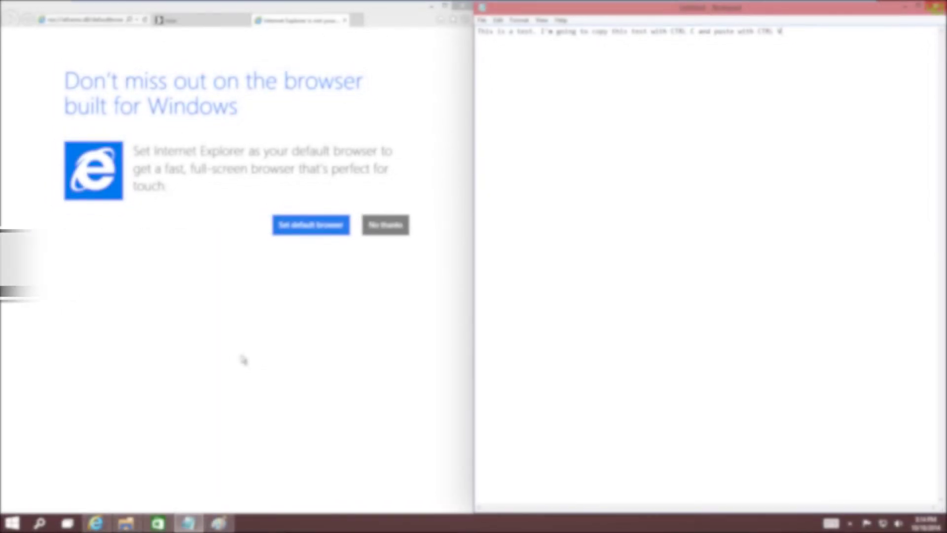
Launch People from Start, restore it to a window and move it toward the lower right
click(12, 524)
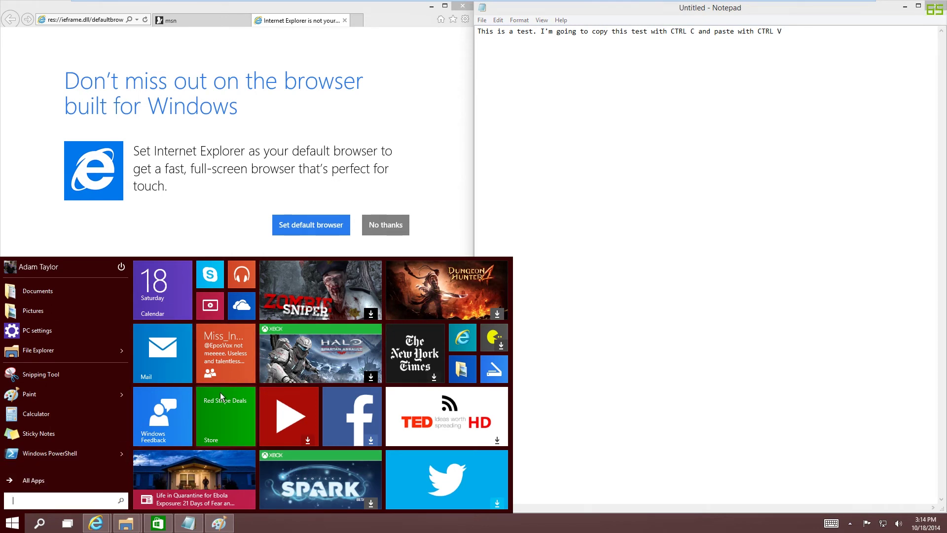
click(240, 366)
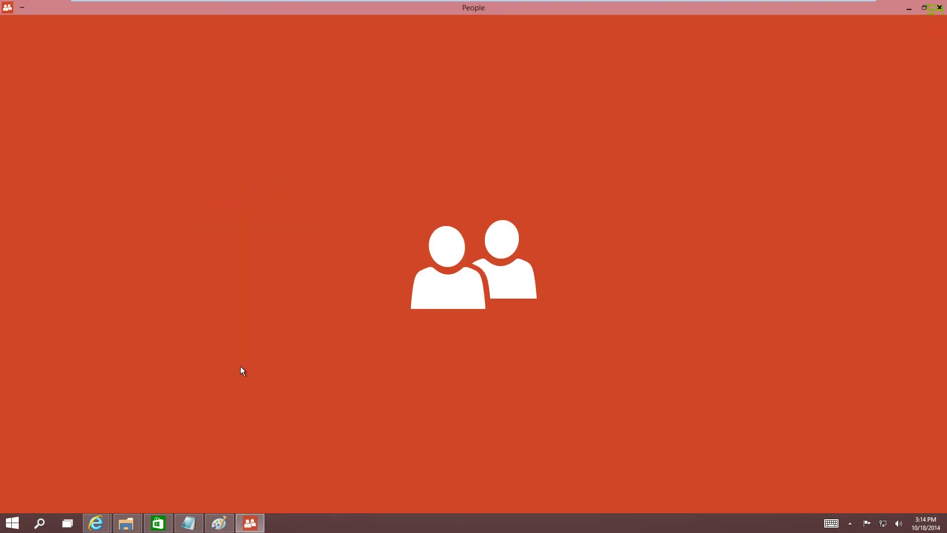
click(926, 10)
mouse_move(356, 16)
mouse_down()
mouse_move(682, 82)
mouse_move(417, 144)
mouse_move(607, 108)
mouse_move(342, 80)
mouse_move(508, 88)
mouse_move(602, 42)
mouse_move(803, 82)
mouse_move(736, 81)
mouse_up()
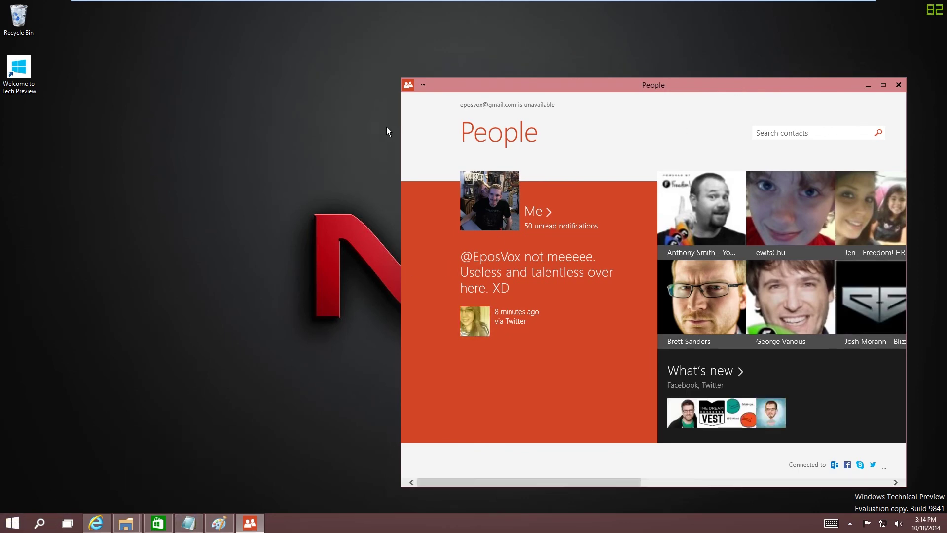
From the app commands menu make People full screen, restore it, and reopen the commands menu
click(422, 85)
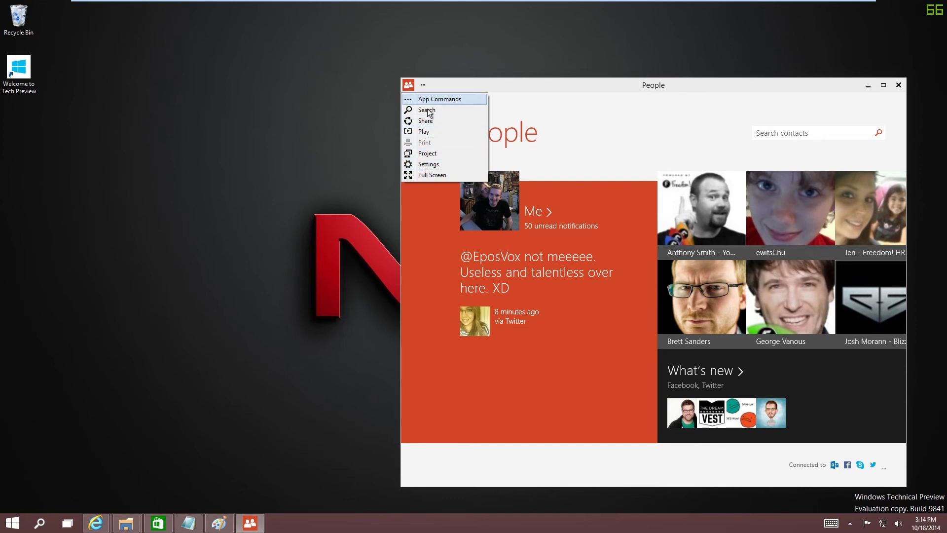
click(424, 174)
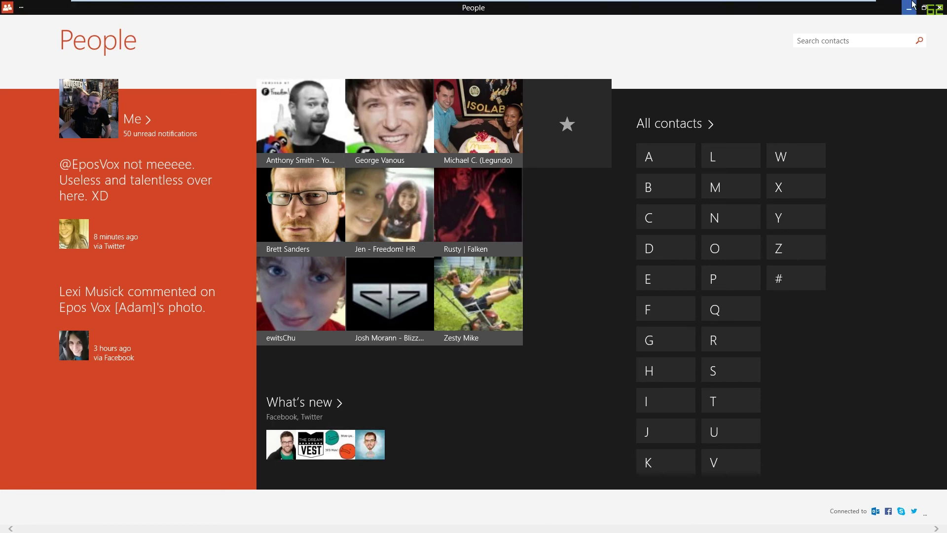
click(923, 7)
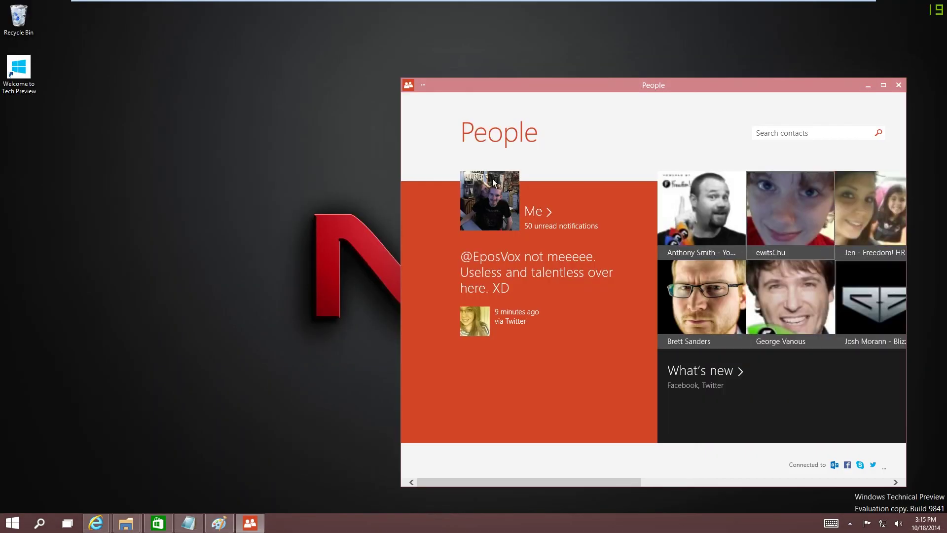
click(423, 85)
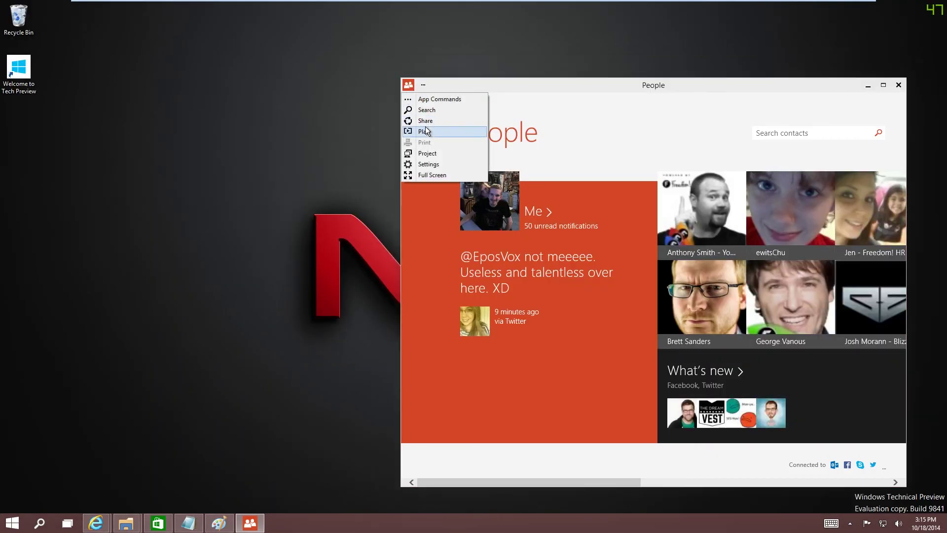